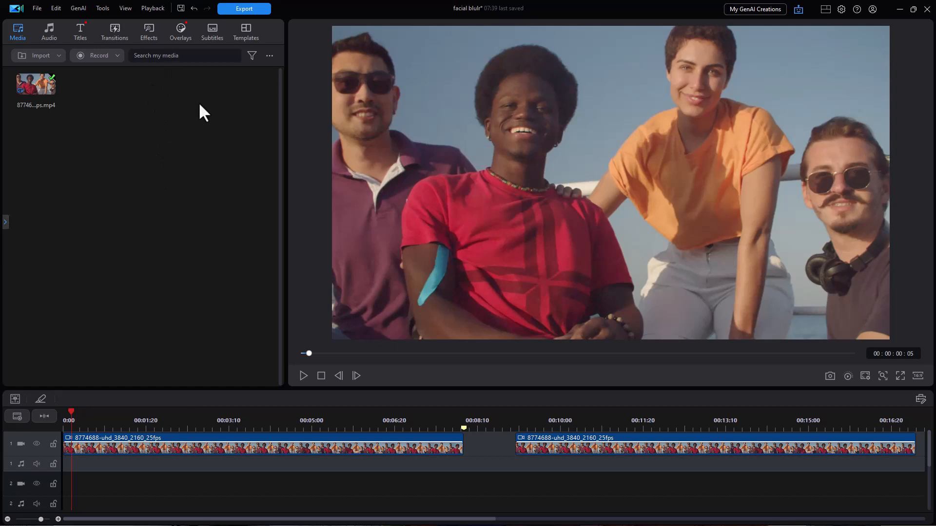
Play and pause the video preview to review the clip.
{"action": "left_click", "coordinate": [304, 376]}
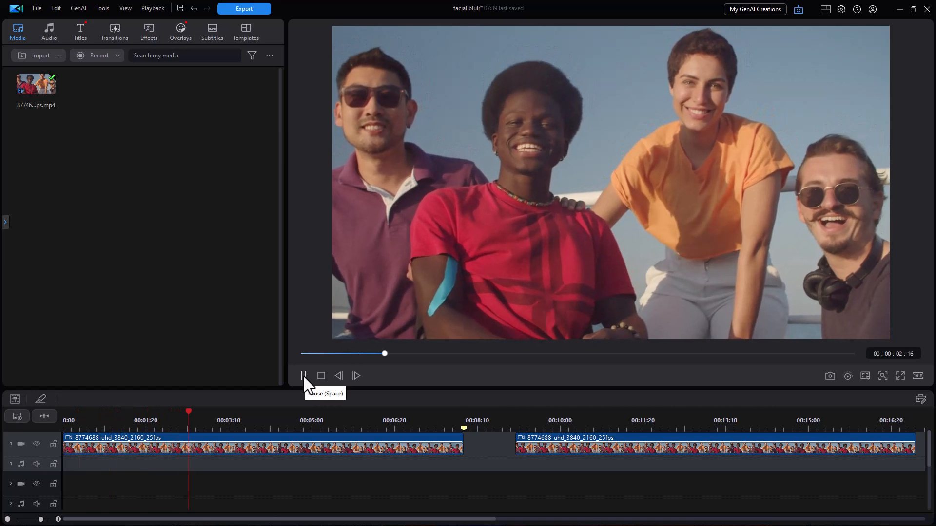
{"action": "left_click", "coordinate": [303, 376]}
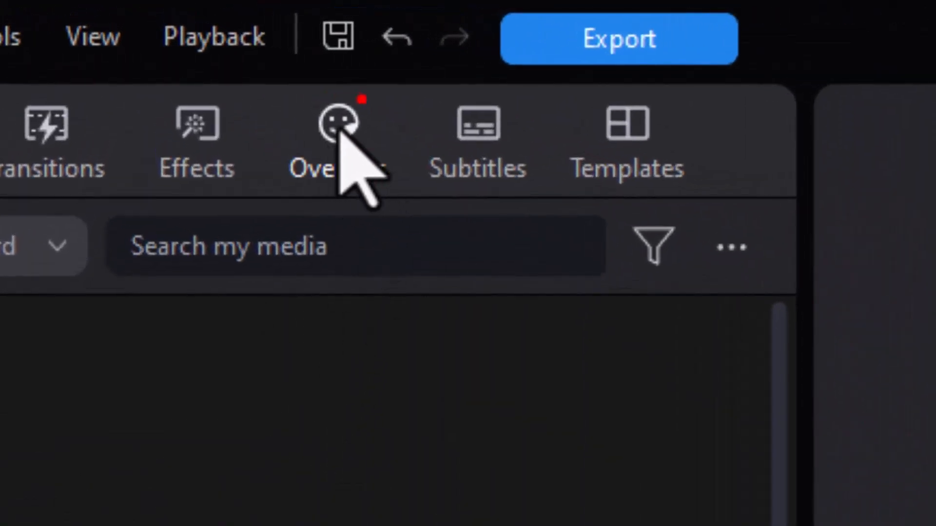
Search the overlay stickers for "face".
{"action": "left_click", "coordinate": [340, 131]}
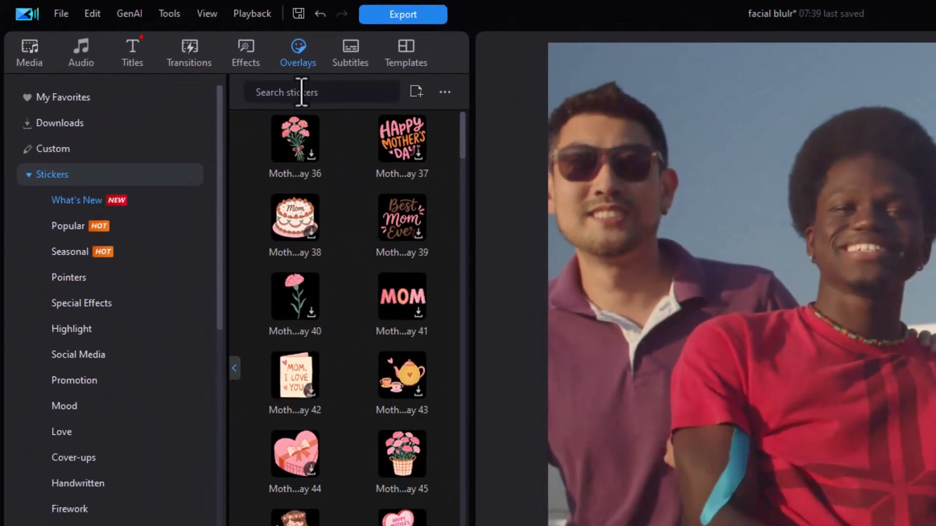
{"action": "left_click", "coordinate": [308, 89]}
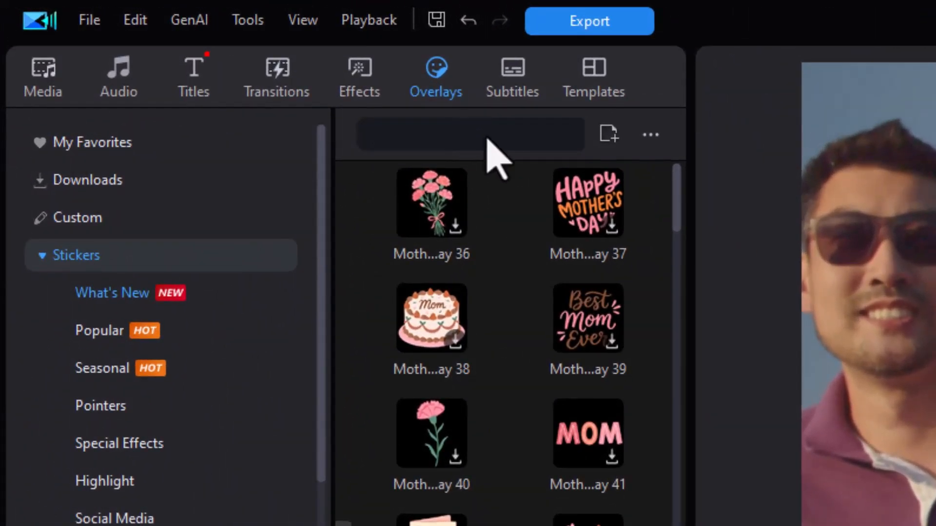
{"action": "left_click", "coordinate": [476, 131]}
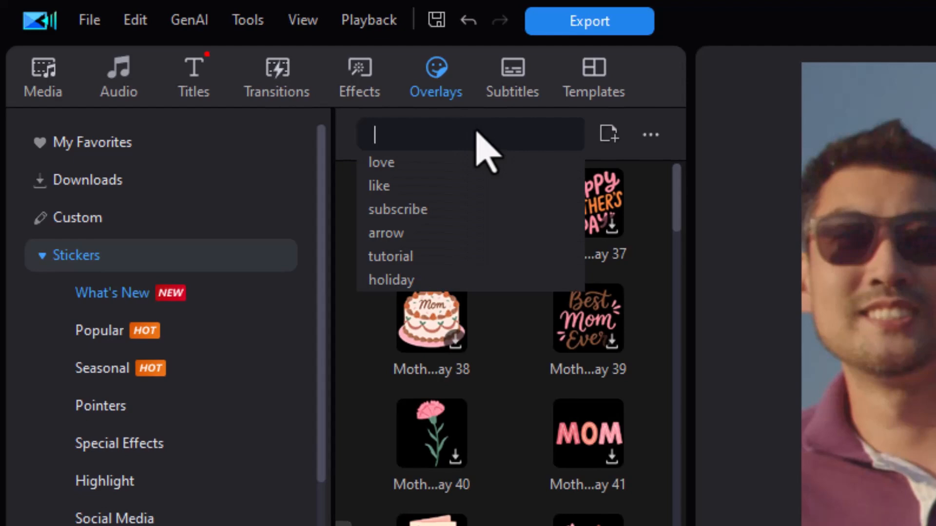
{"action": "type", "text": "f"}
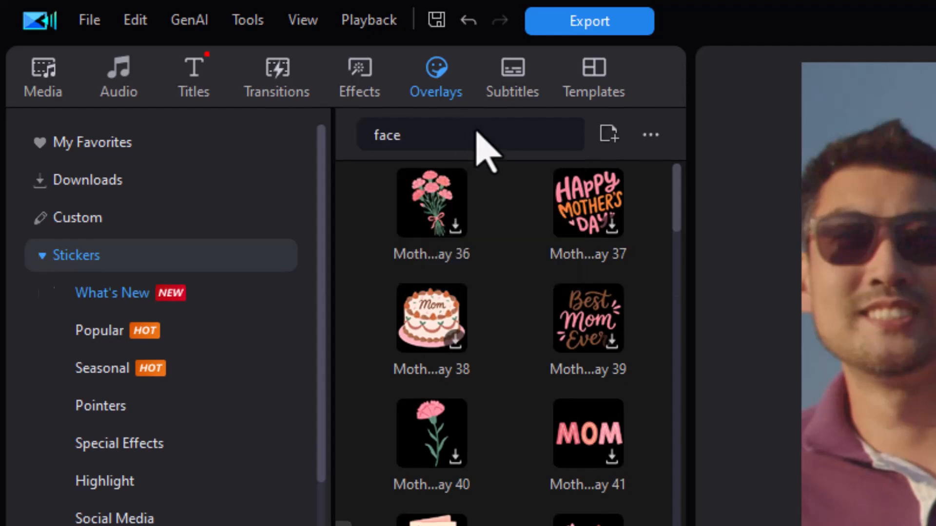
{"action": "type", "text": "ace"}
{"action": "key", "text": "Return"}
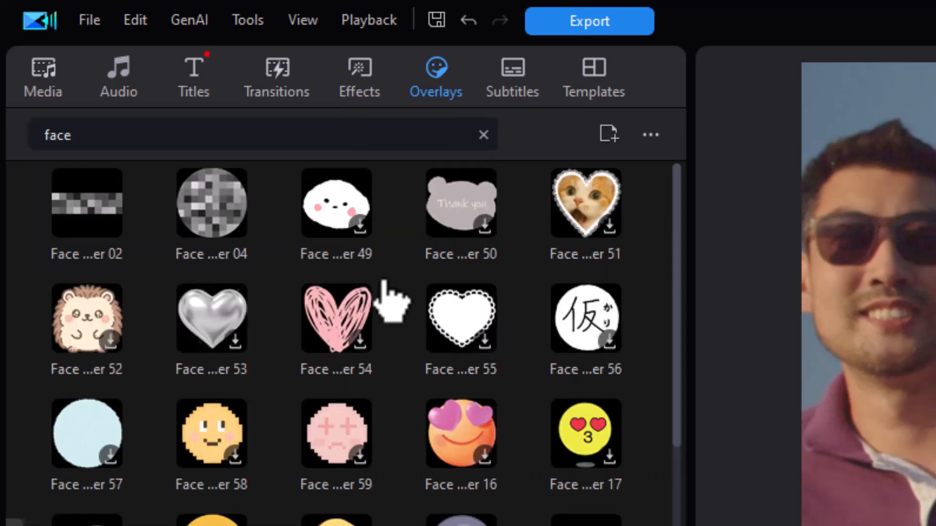
Add the Face Cover 04 sticker to the second video track and extend it to the end of the first clip, trimming only.
{"action": "left_click_drag", "start_coordinate": [220, 214], "coordinate": [125, 525]}
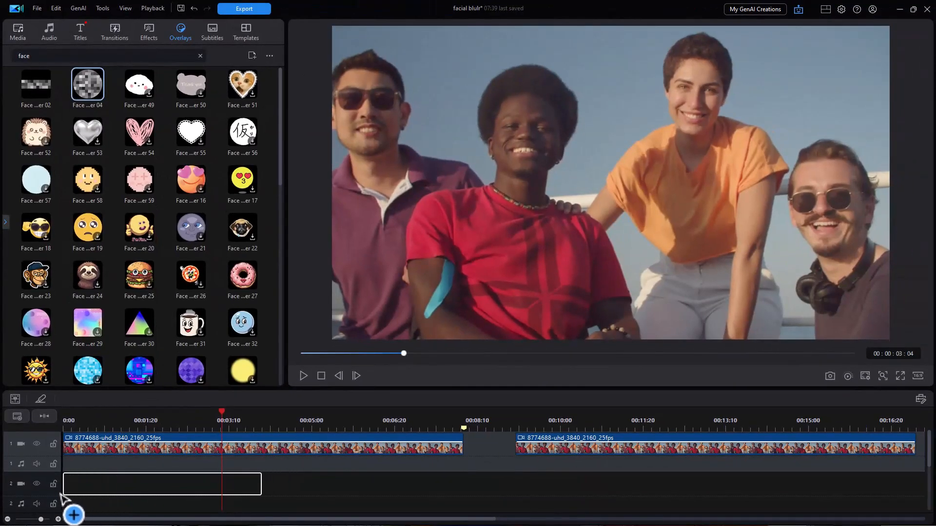
{"action": "left_click_drag", "start_coordinate": [60, 493], "coordinate": [62, 496]}
{"action": "left_click_drag", "start_coordinate": [258, 482], "coordinate": [463, 484]}
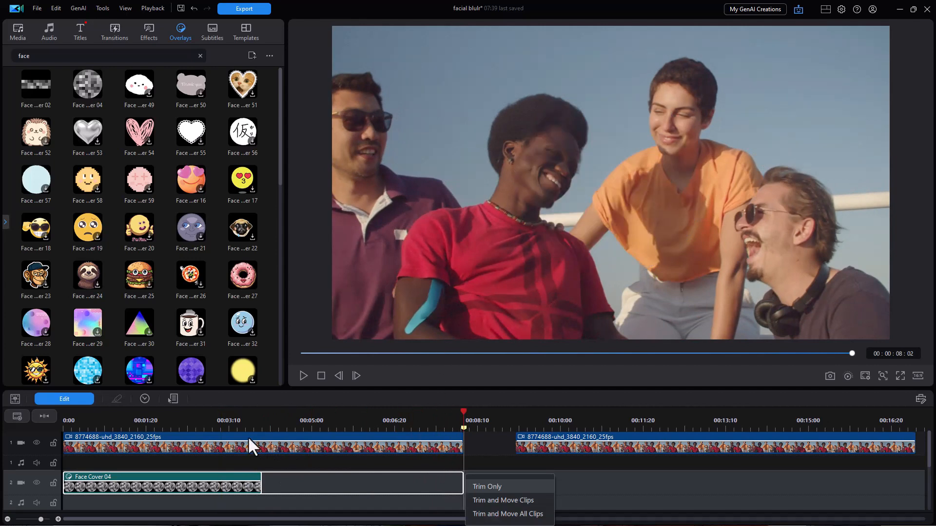
{"action": "left_click", "coordinate": [482, 487]}
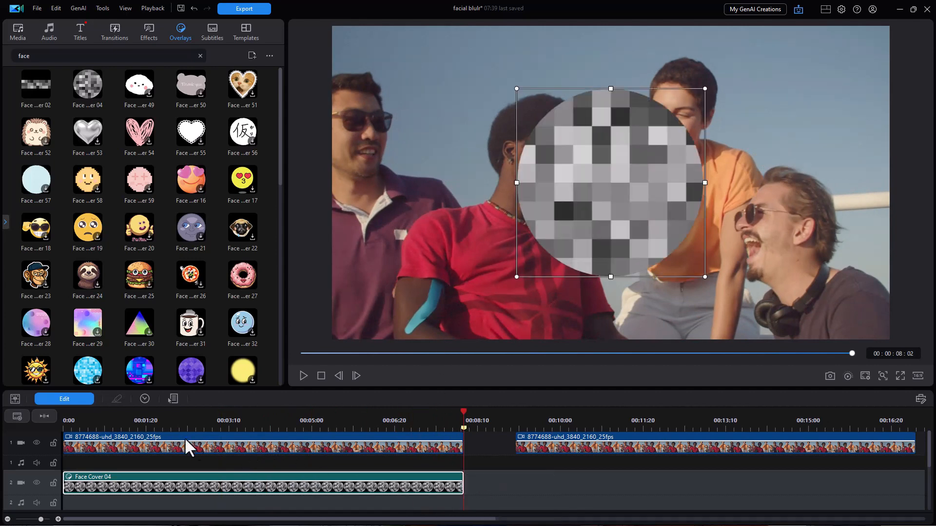
Shrink the pixelated sticker and move it over the left man's face at the start of the clip.
{"action": "left_click", "coordinate": [81, 423]}
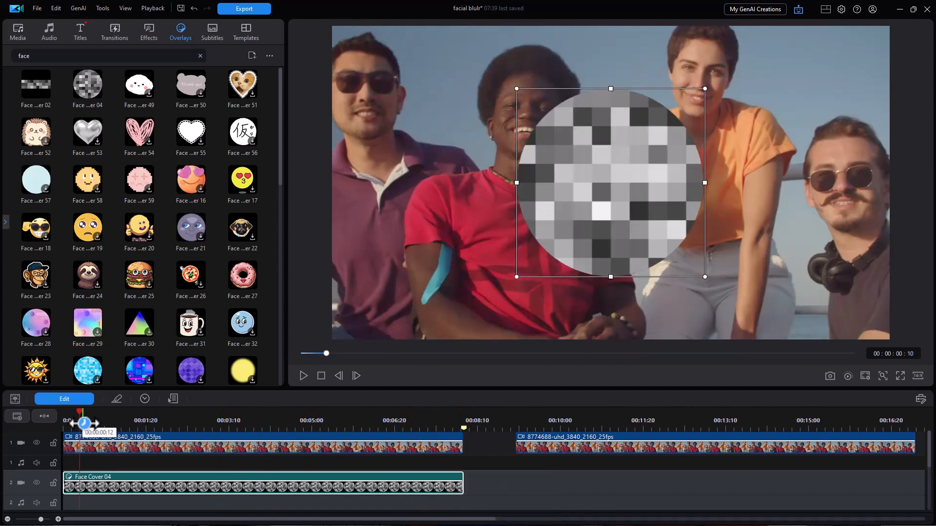
{"action": "left_click_drag", "start_coordinate": [84, 424], "coordinate": [69, 423]}
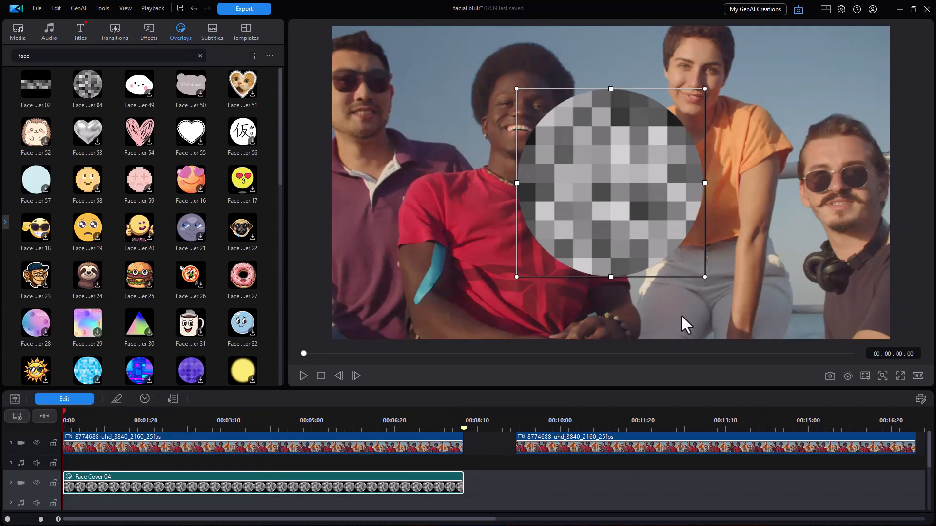
{"action": "left_click_drag", "start_coordinate": [705, 280], "coordinate": [571, 214]}
{"action": "left_click_drag", "start_coordinate": [561, 138], "coordinate": [341, 102]}
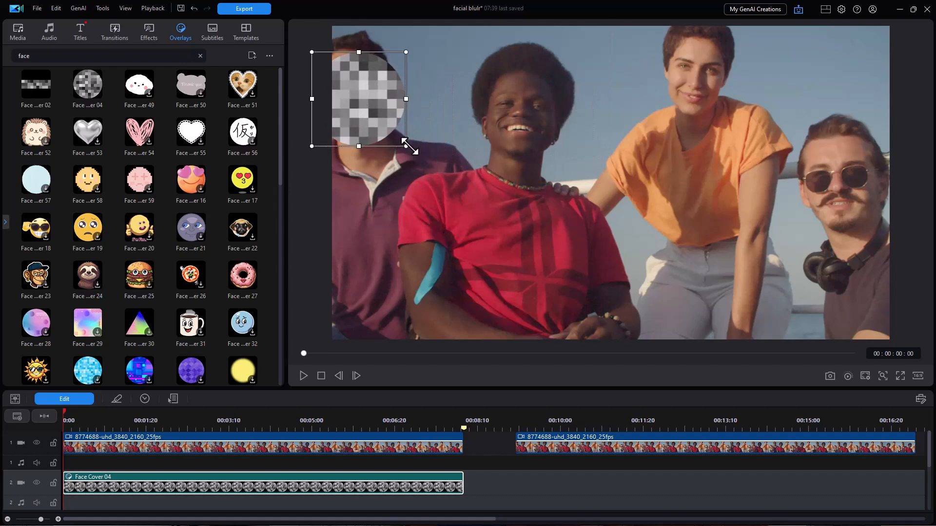
{"action": "left_click_drag", "start_coordinate": [404, 146], "coordinate": [390, 141]}
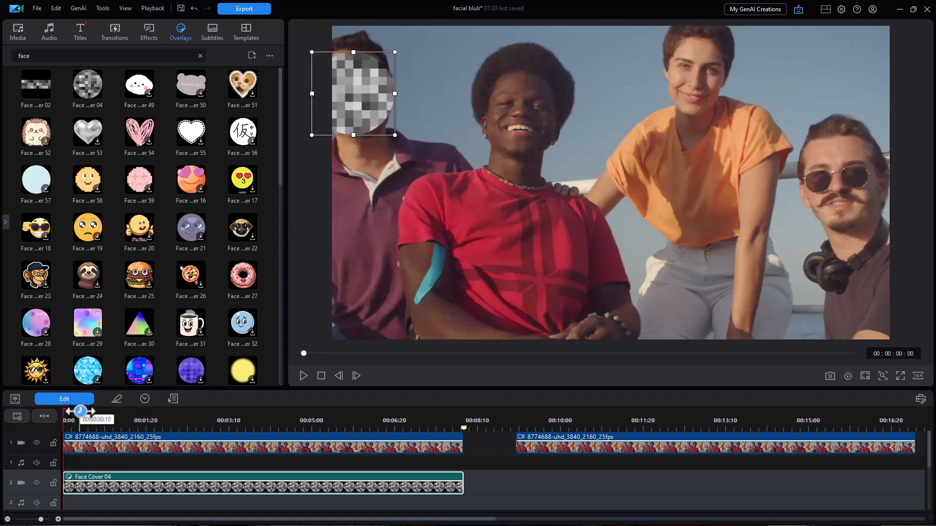
Apply motion tracking to the sticker with the tracker box on the left man's face and run the track.
{"action": "left_click", "coordinate": [72, 399]}
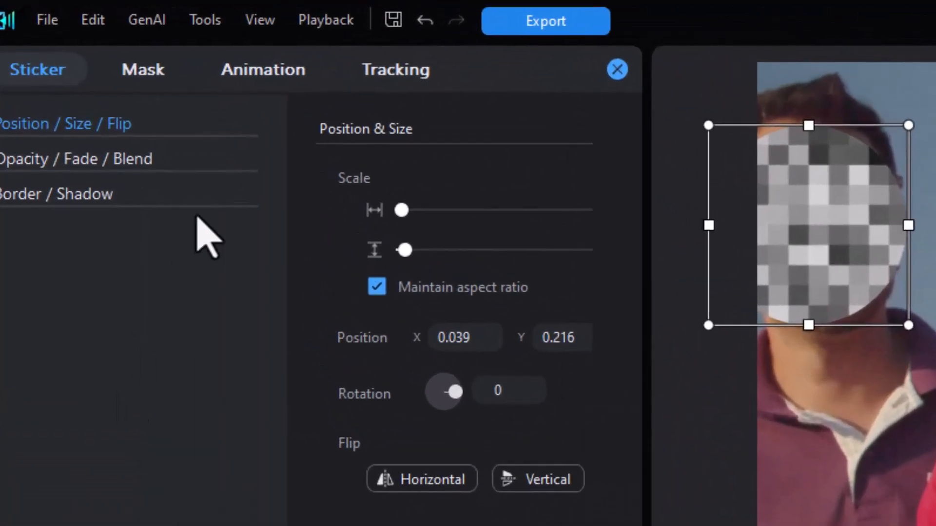
{"action": "left_click", "coordinate": [388, 68]}
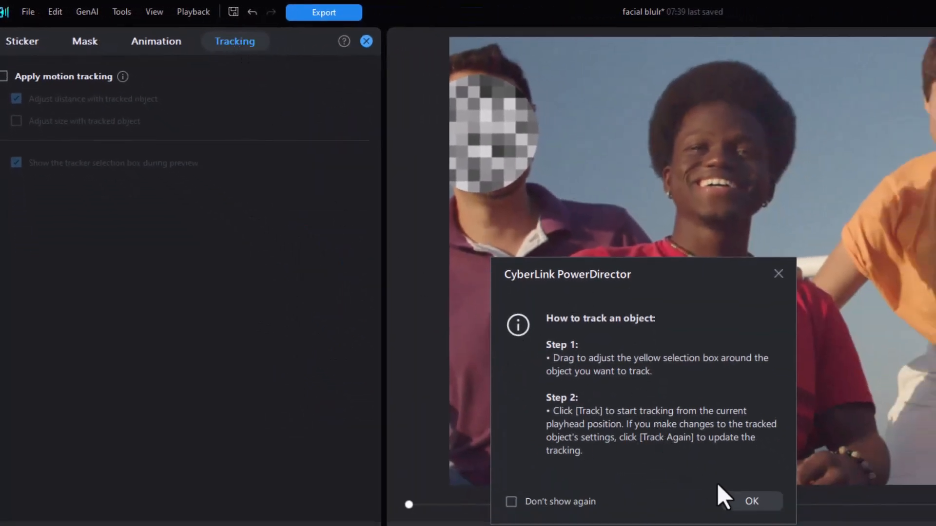
{"action": "left_click", "coordinate": [761, 504]}
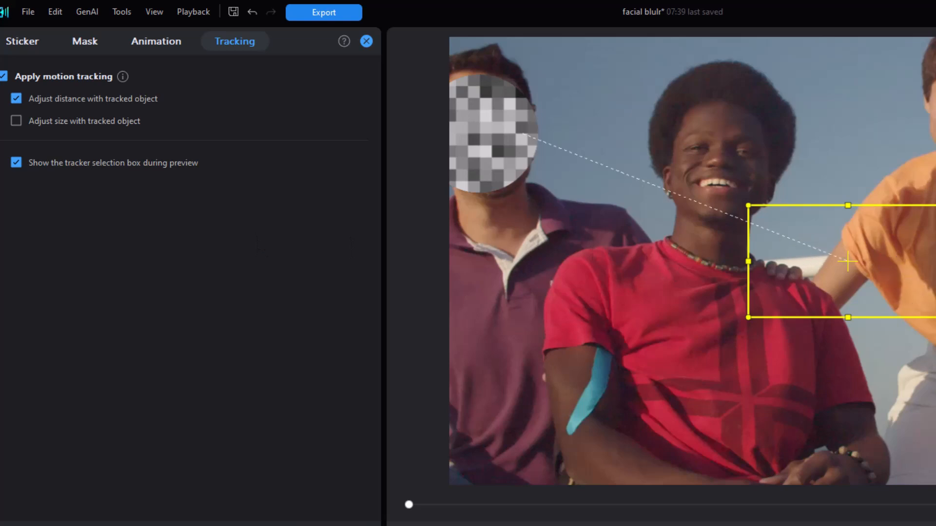
{"action": "left_click_drag", "start_coordinate": [934, 313], "coordinate": [451, 130]}
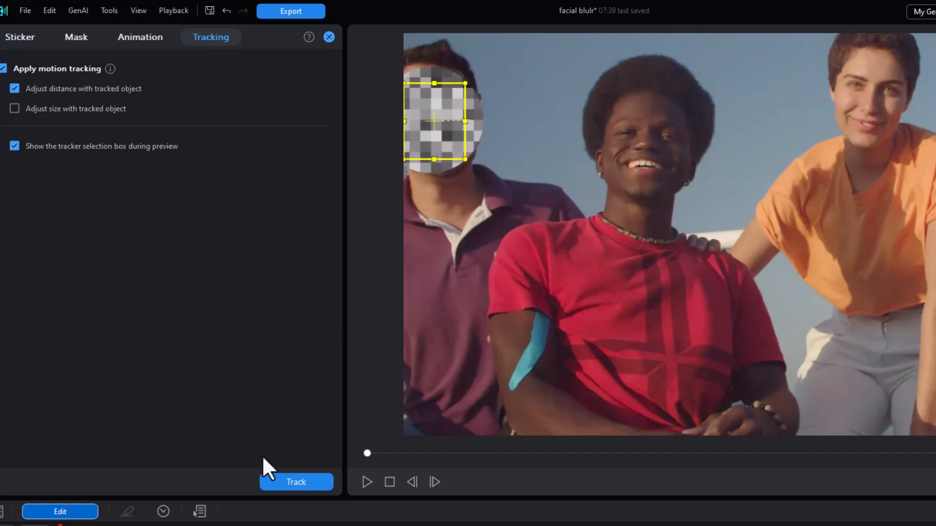
{"action": "left_click", "coordinate": [302, 482]}
{"action": "left_click", "coordinate": [365, 483]}
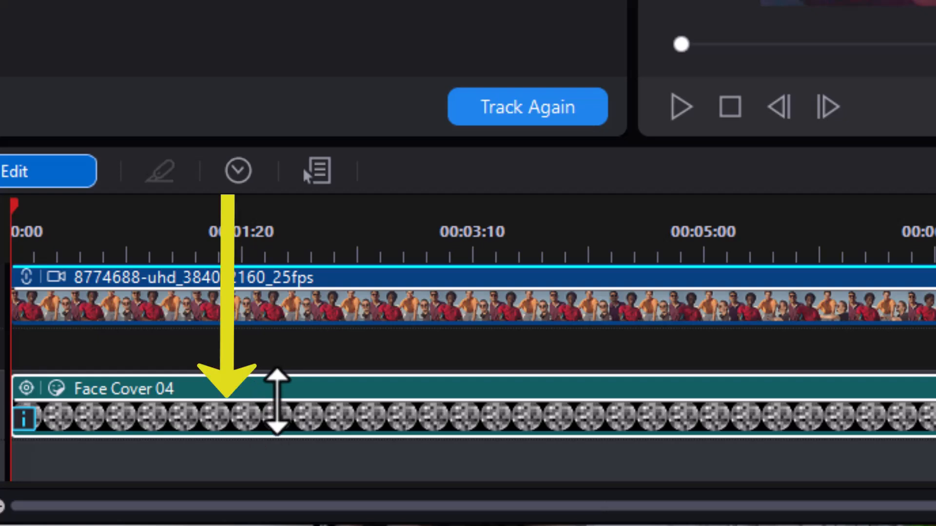
Preview the tracked face cover, then delete the Face Cover 04 clip.
{"action": "left_click_drag", "start_coordinate": [277, 401], "coordinate": [266, 418]}
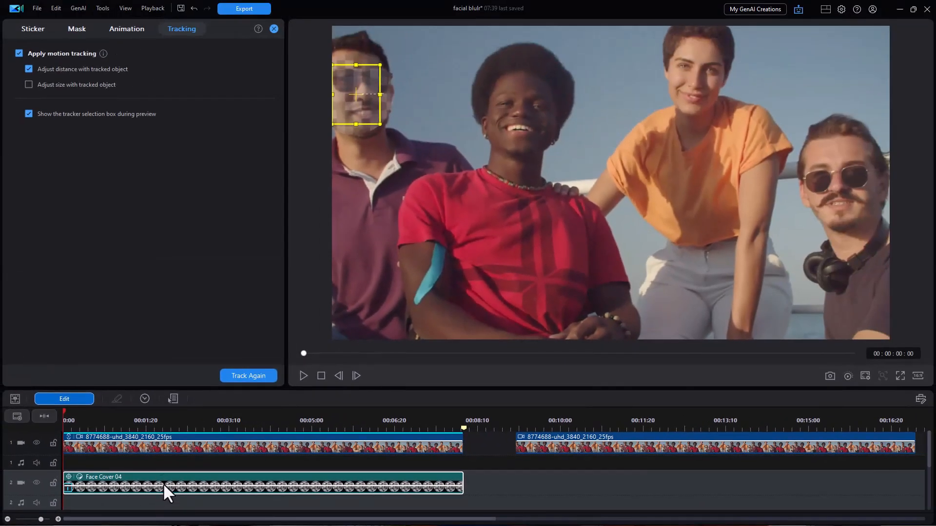
{"action": "left_click_drag", "start_coordinate": [164, 486], "coordinate": [164, 484]}
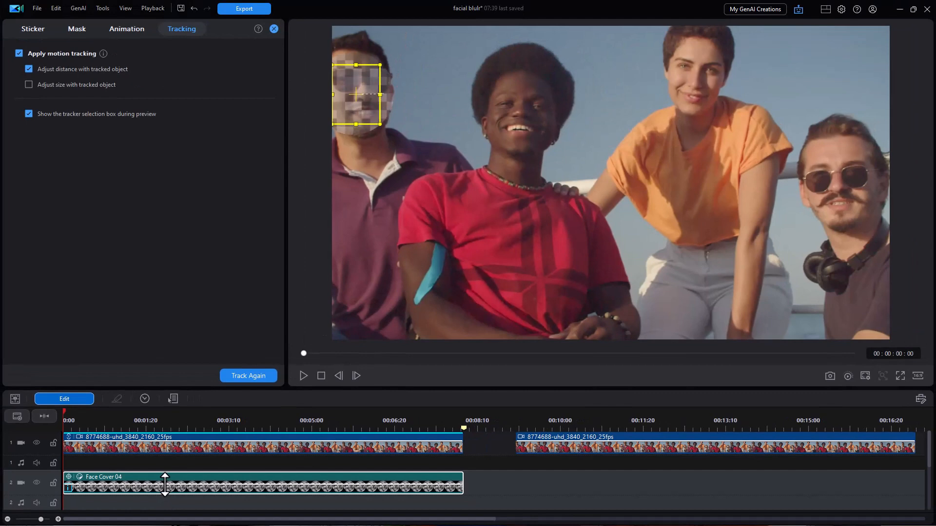
{"action": "left_click", "coordinate": [304, 375]}
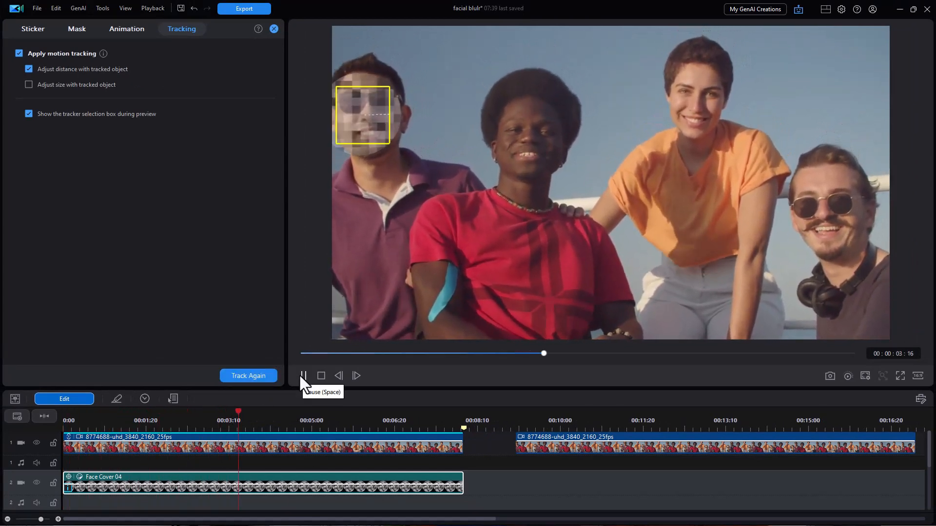
{"action": "left_click", "coordinate": [302, 376]}
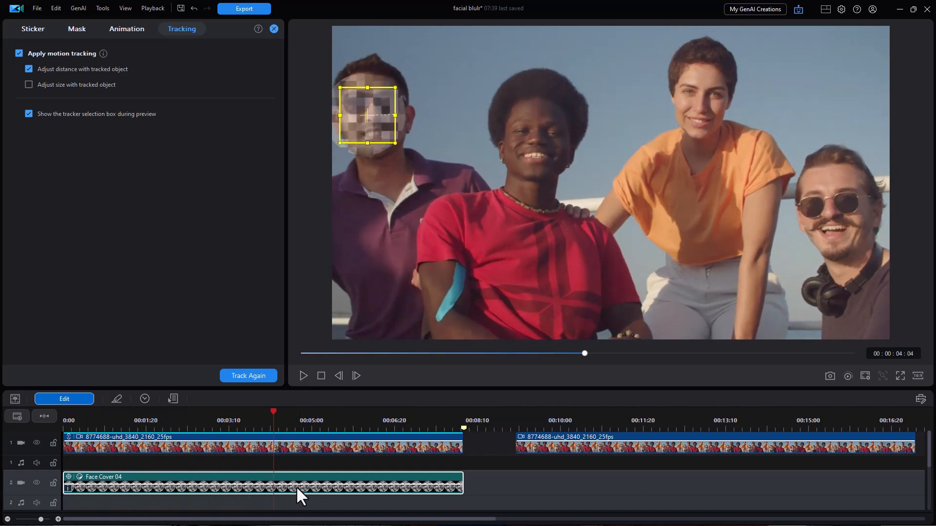
{"action": "key", "text": "Delete"}
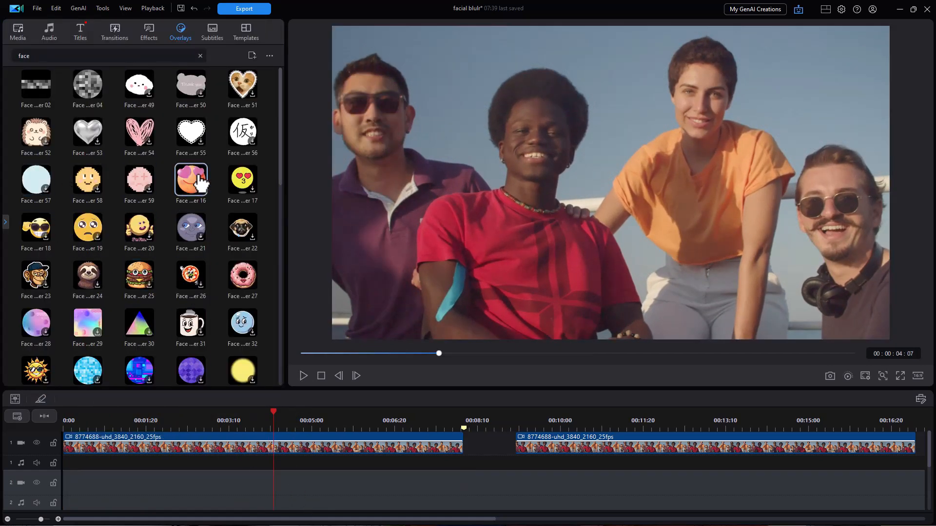
Add the Face Cover 16 heart-eyes sticker to the second video track and extend it to the first clip's end, trimming only.
{"action": "left_click_drag", "start_coordinate": [198, 184], "coordinate": [250, 480]}
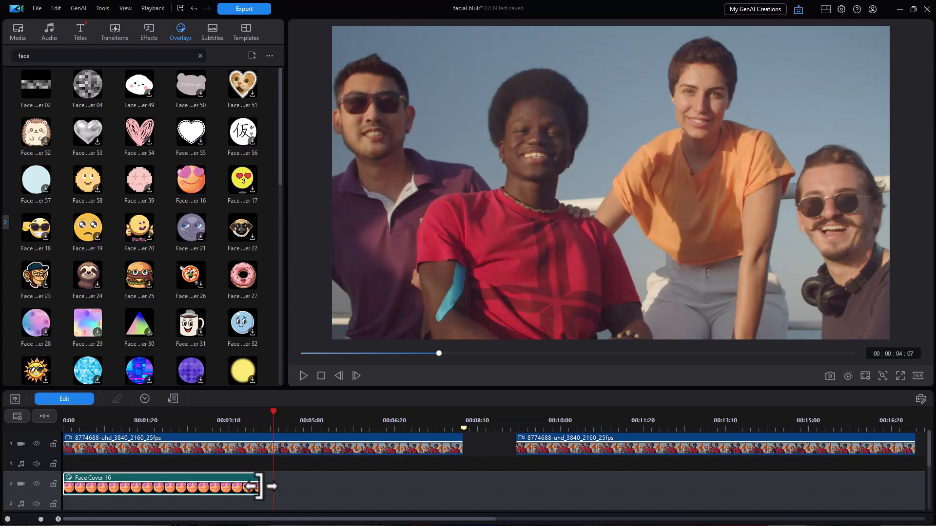
{"action": "left_click_drag", "start_coordinate": [258, 486], "coordinate": [462, 485]}
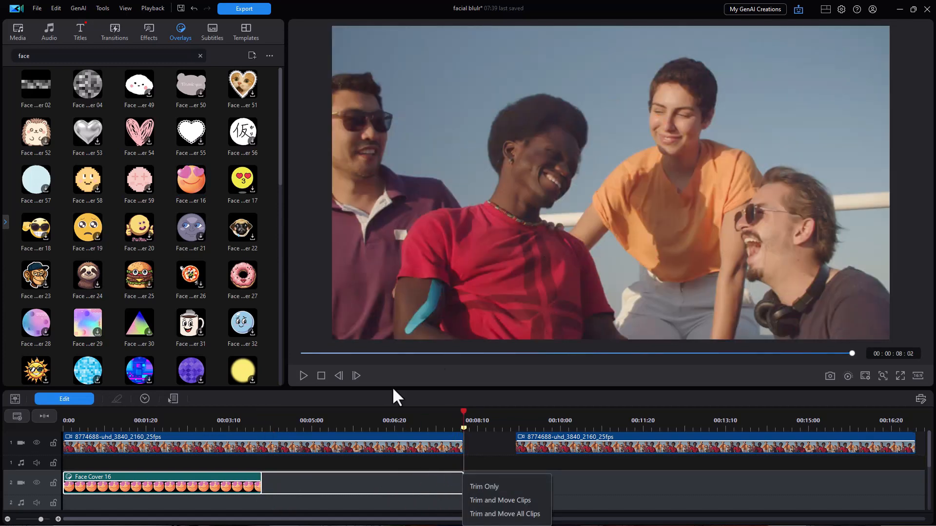
{"action": "left_click", "coordinate": [482, 486]}
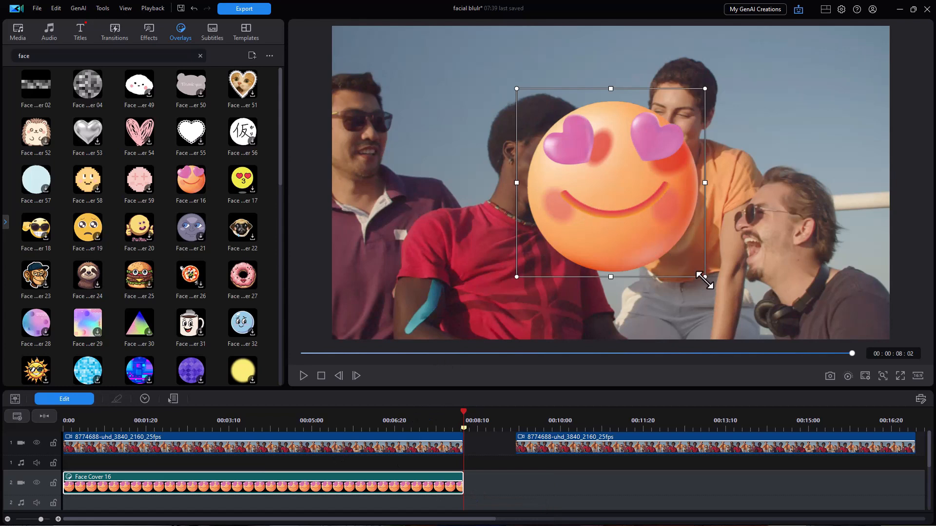
Shrink the heart-eyes sticker and move it over the woman's face.
{"action": "left_click_drag", "start_coordinate": [704, 277], "coordinate": [614, 186]}
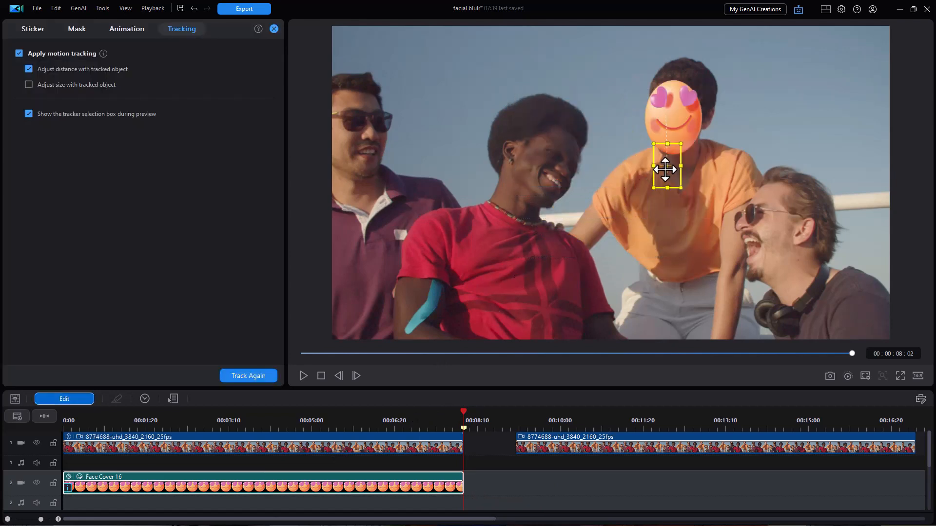
{"action": "left_click_drag", "start_coordinate": [670, 155], "coordinate": [667, 118]}
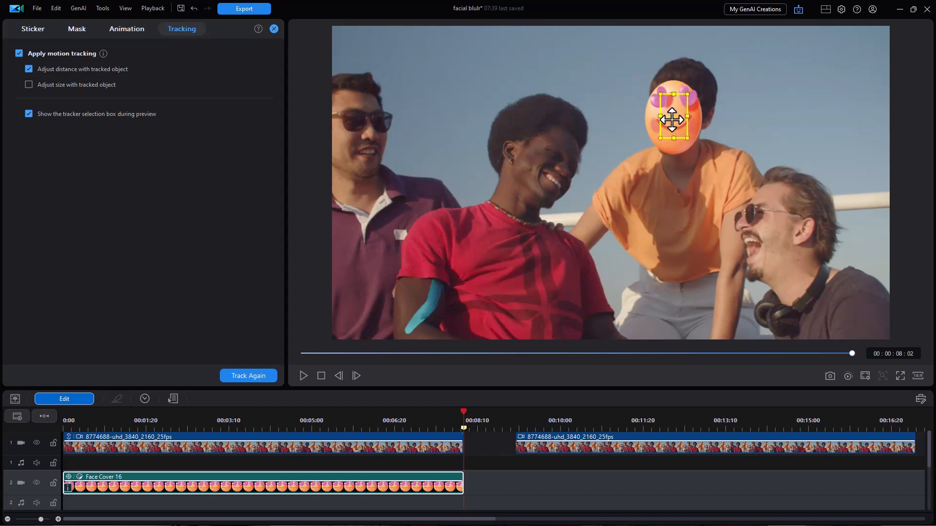
Reposition the sticker and tracker box on the woman's face at the clip start and run the tracking again.
{"action": "left_click", "coordinate": [258, 376]}
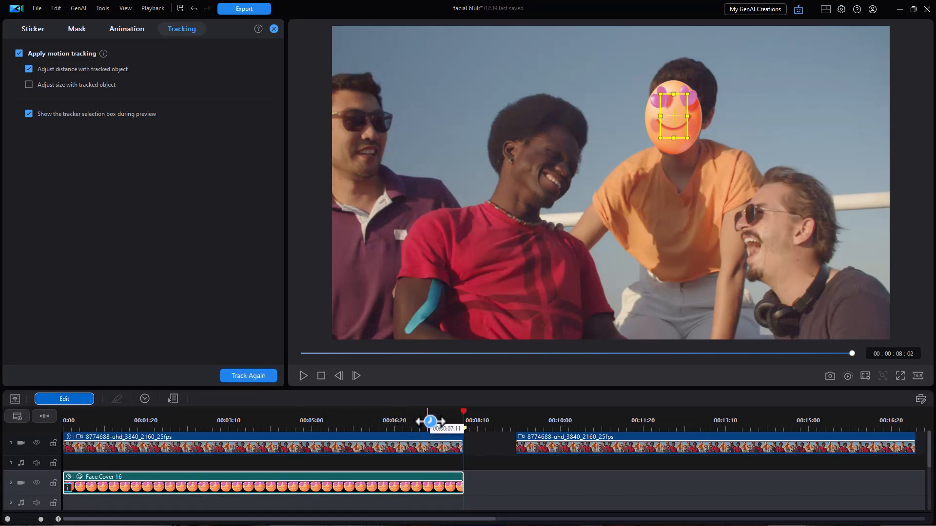
{"action": "left_click_drag", "start_coordinate": [434, 417], "coordinate": [11, 418]}
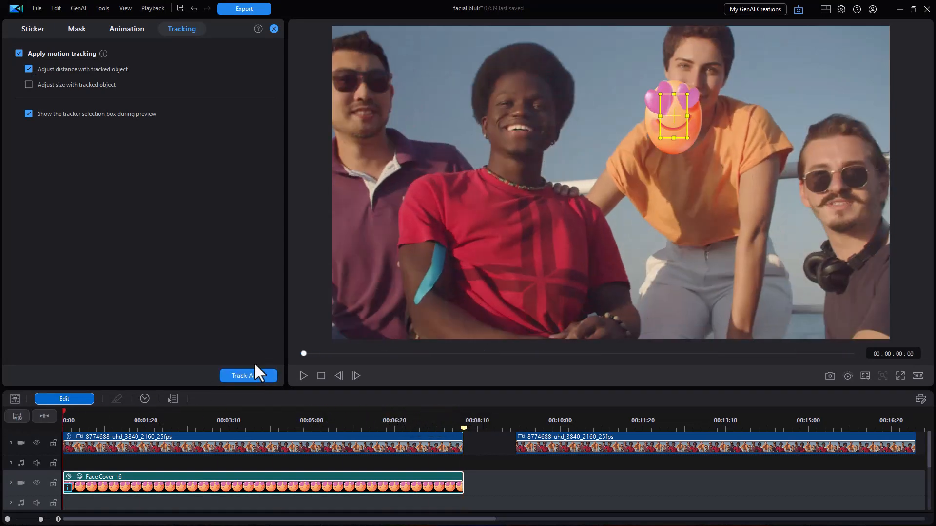
{"action": "left_click_drag", "start_coordinate": [677, 117], "coordinate": [695, 74]}
{"action": "left_click_drag", "start_coordinate": [665, 125], "coordinate": [690, 85]}
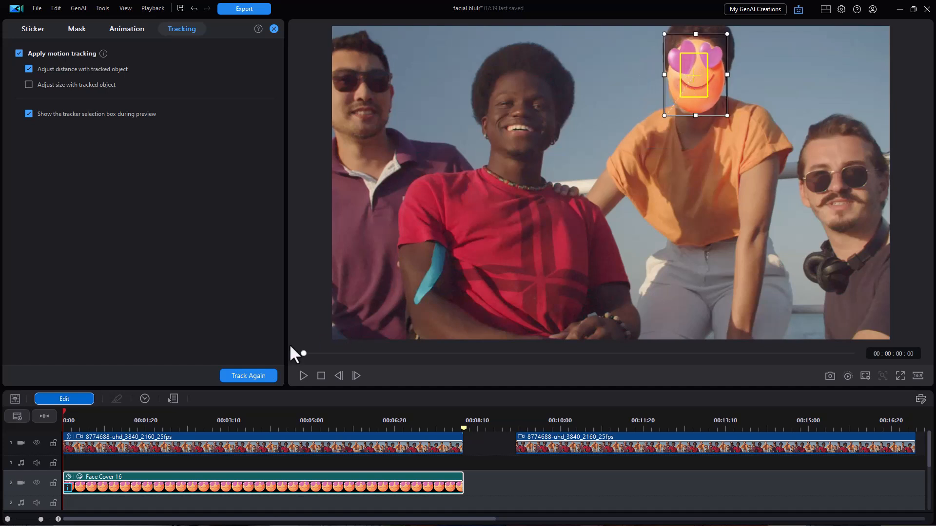
{"action": "left_click", "coordinate": [255, 375]}
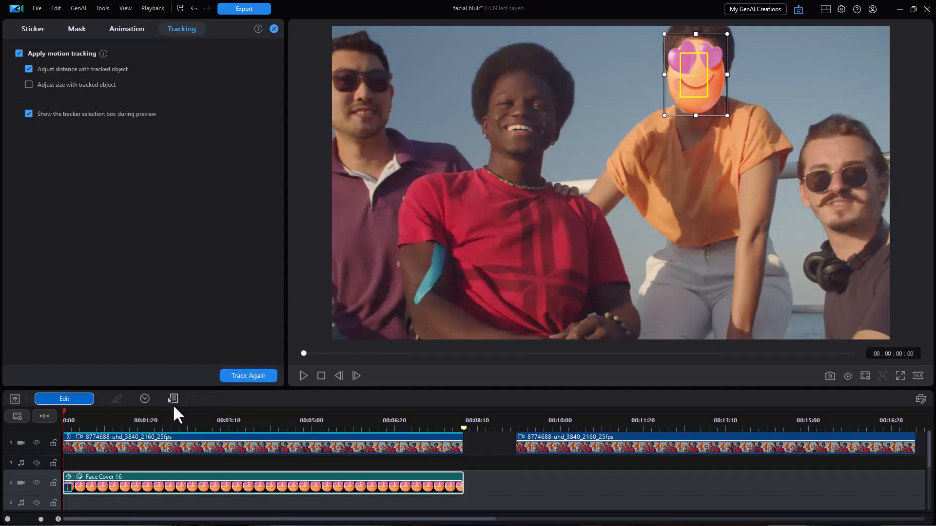
Preview the tracked sticker, close the tracking panel and play the result.
{"action": "left_click", "coordinate": [303, 375]}
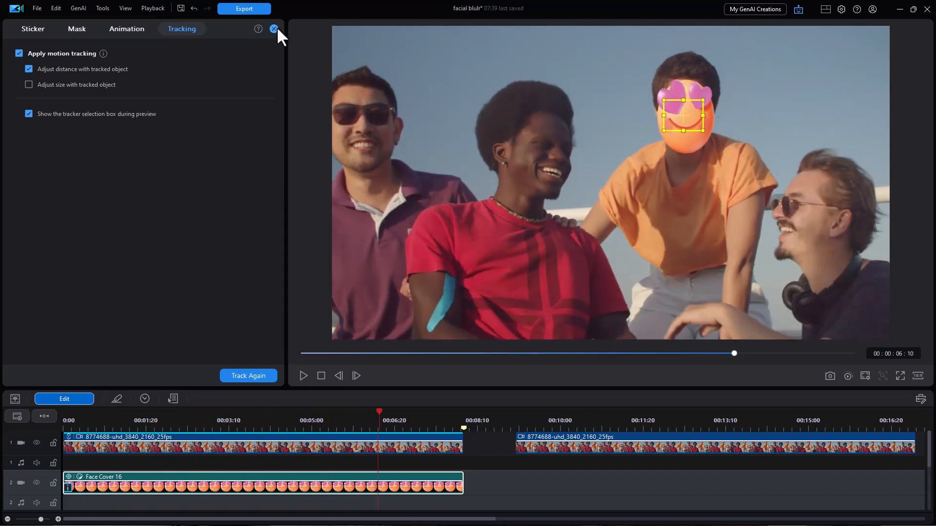
{"action": "left_click", "coordinate": [274, 28]}
{"action": "left_click", "coordinate": [302, 376]}
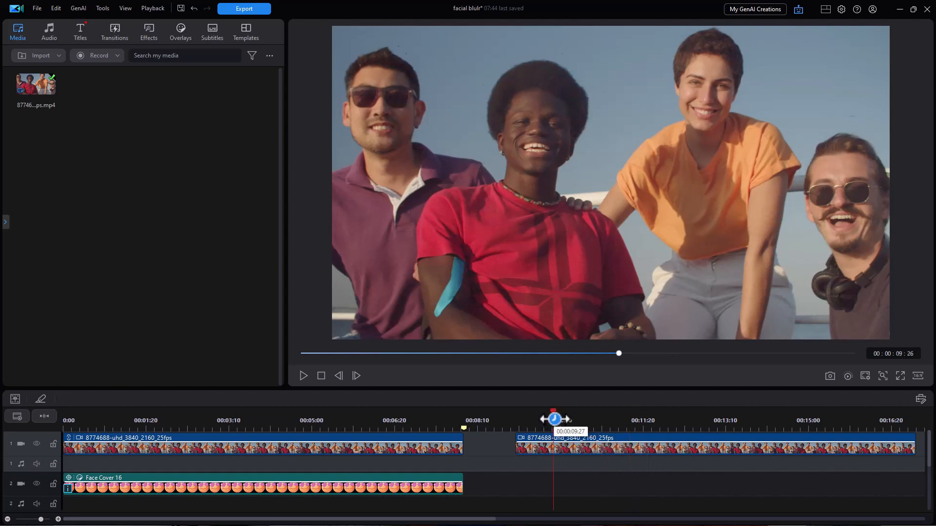
Move to the start of the second video clip and apply the Face Gaussian Blur effect to it.
{"action": "left_click", "coordinate": [553, 412]}
{"action": "left_click_drag", "start_coordinate": [554, 410], "coordinate": [517, 417]}
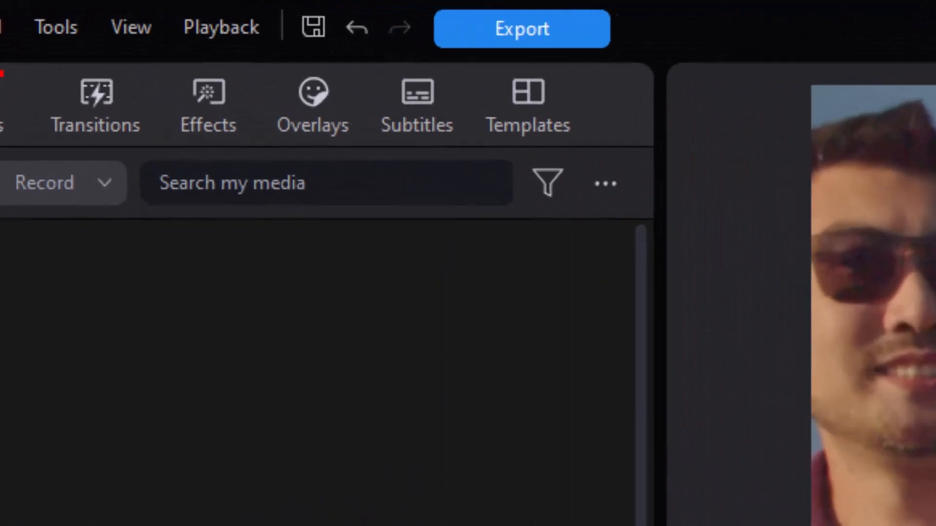
{"action": "left_click", "coordinate": [554, 447]}
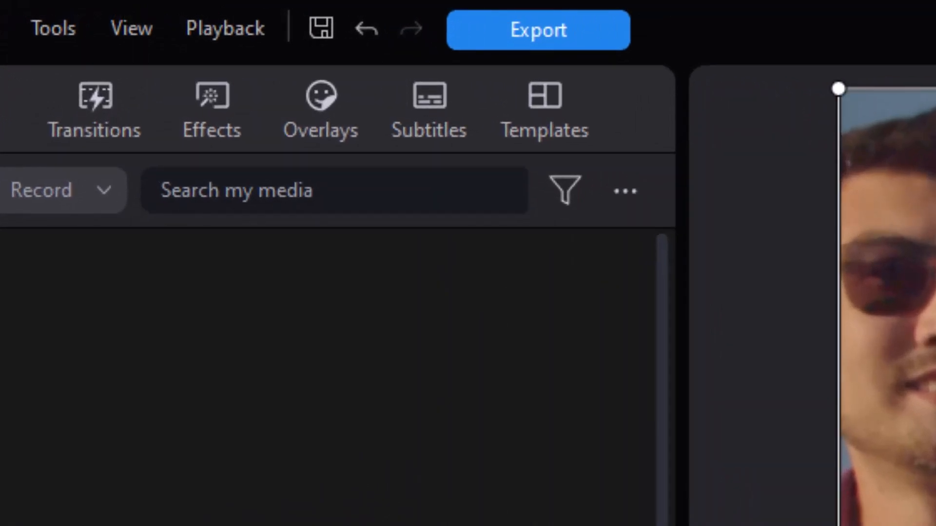
{"action": "left_click", "coordinate": [219, 107]}
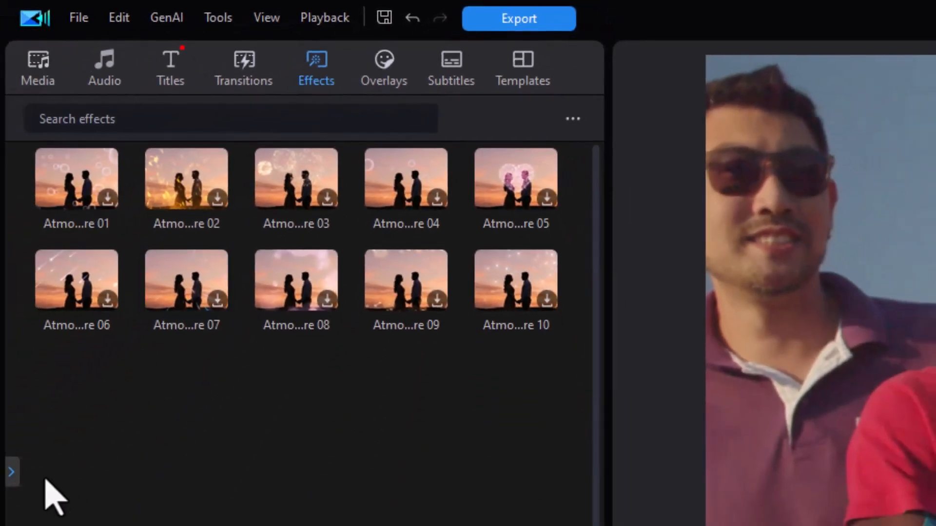
{"action": "left_click", "coordinate": [12, 472]}
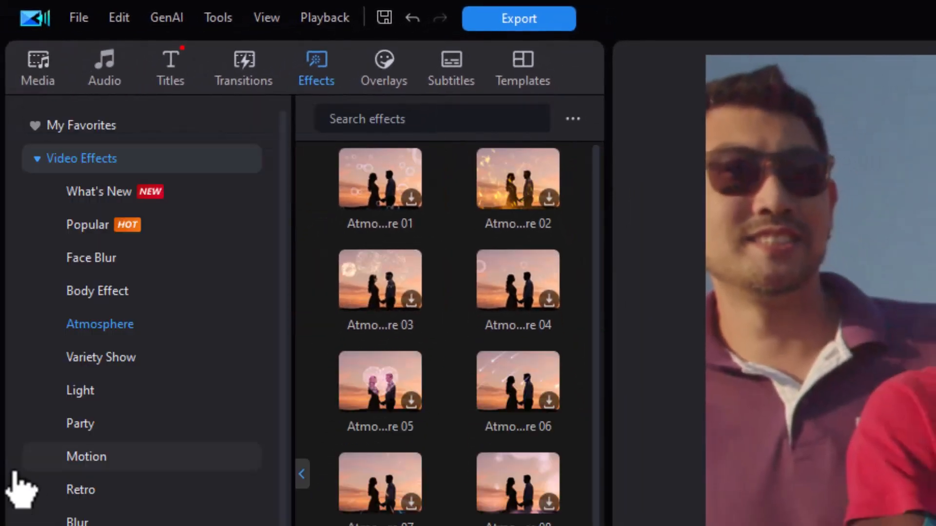
{"action": "left_click", "coordinate": [96, 258]}
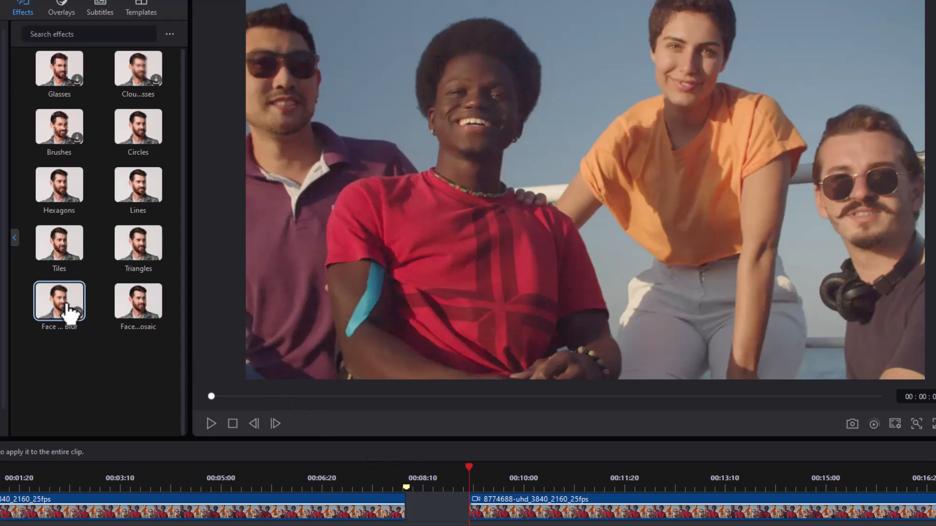
{"action": "left_click_drag", "start_coordinate": [58, 307], "coordinate": [483, 504]}
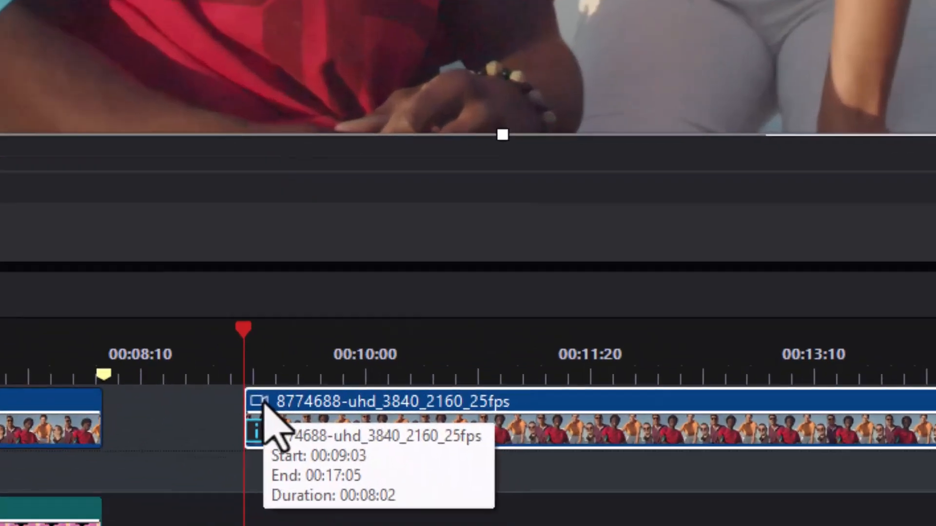
Open the blur effect's settings and leave only the man in the red shirt selected among the detected faces.
{"action": "mouse_move", "coordinate": [256, 431]}
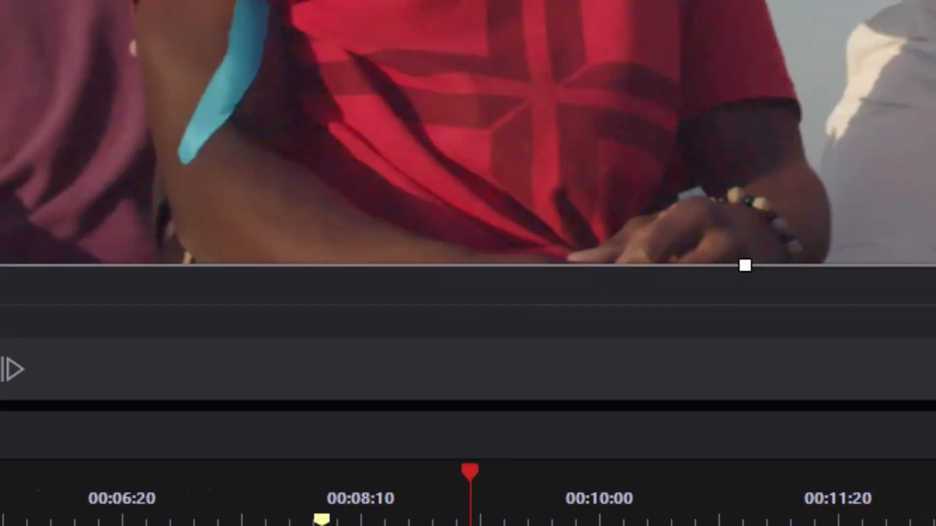
{"action": "left_click", "coordinate": [294, 480]}
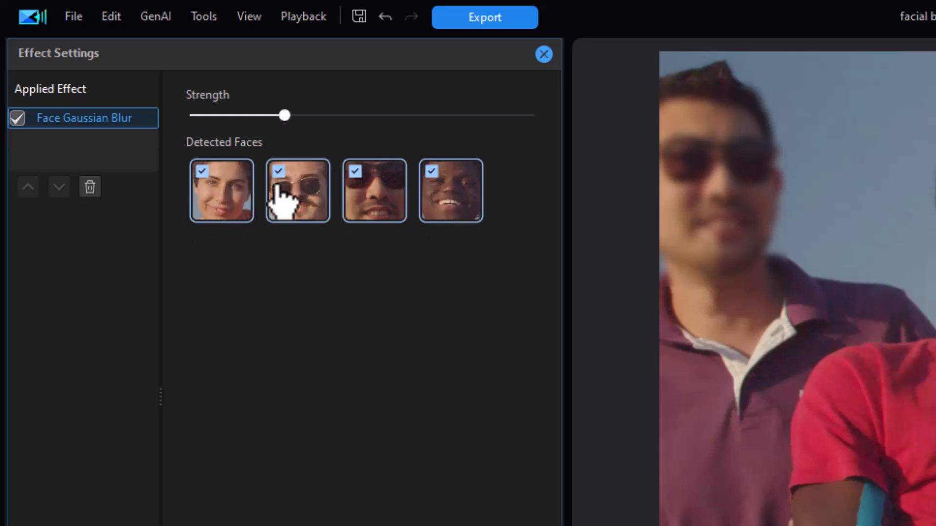
{"action": "left_click", "coordinate": [355, 170]}
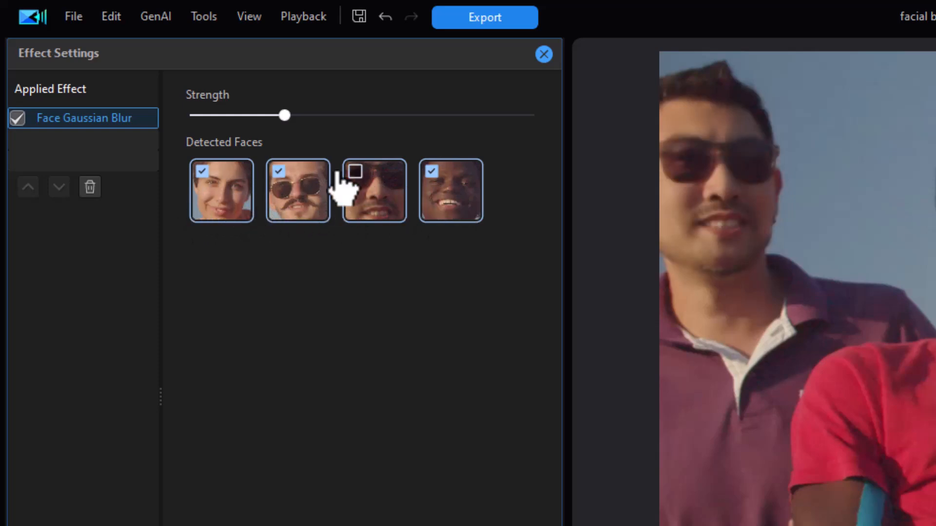
{"action": "left_click", "coordinate": [278, 171]}
{"action": "left_click", "coordinate": [211, 176]}
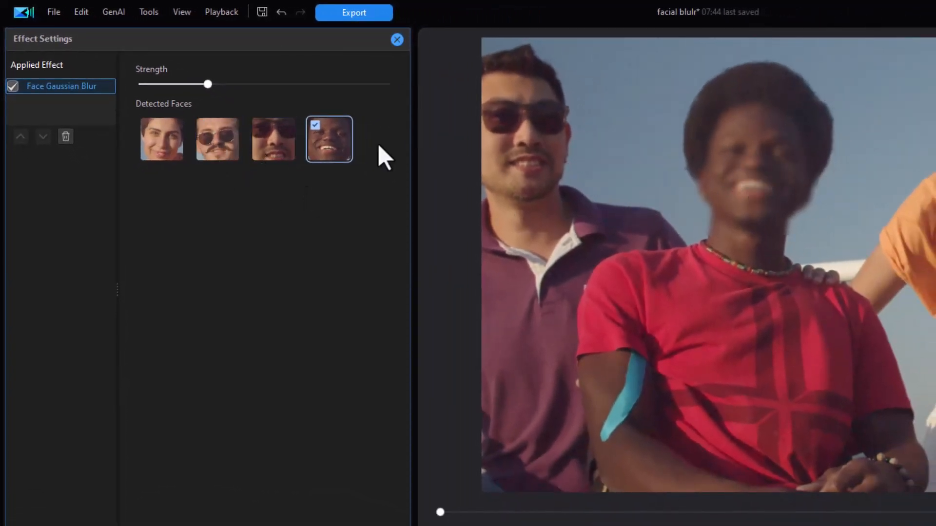
Adjust the blur strength and switch the blurred face to only the bearded man wearing sunglasses.
{"action": "left_click_drag", "start_coordinate": [208, 85], "coordinate": [265, 95]}
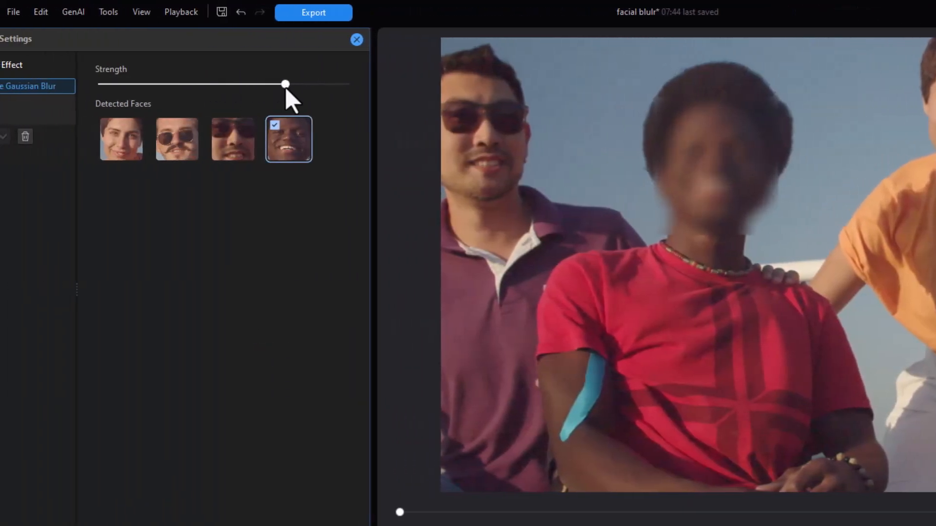
{"action": "left_click_drag", "start_coordinate": [286, 86], "coordinate": [247, 94]}
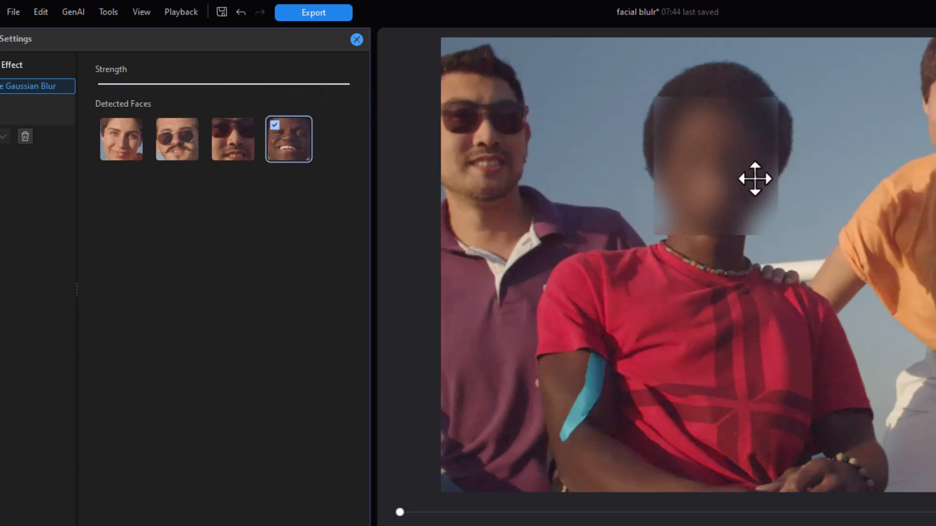
{"action": "left_click", "coordinate": [220, 129]}
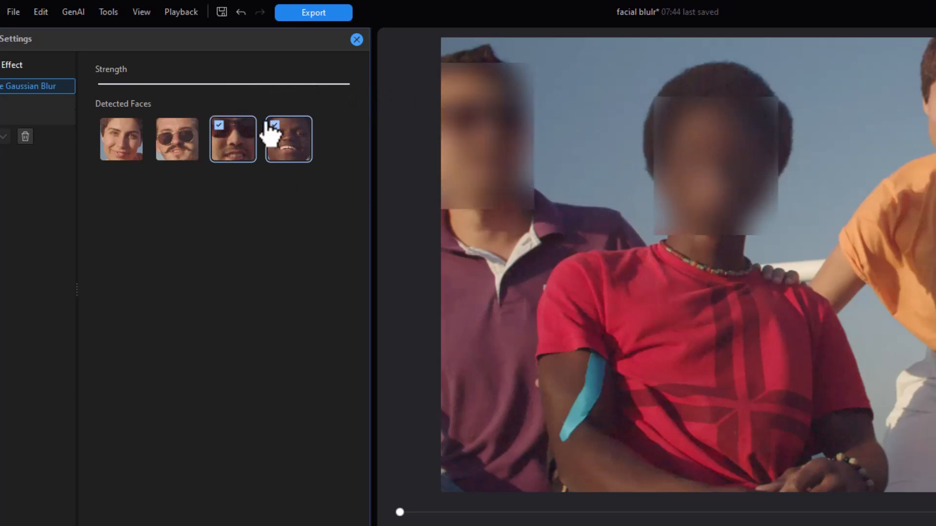
{"action": "left_click", "coordinate": [141, 137]}
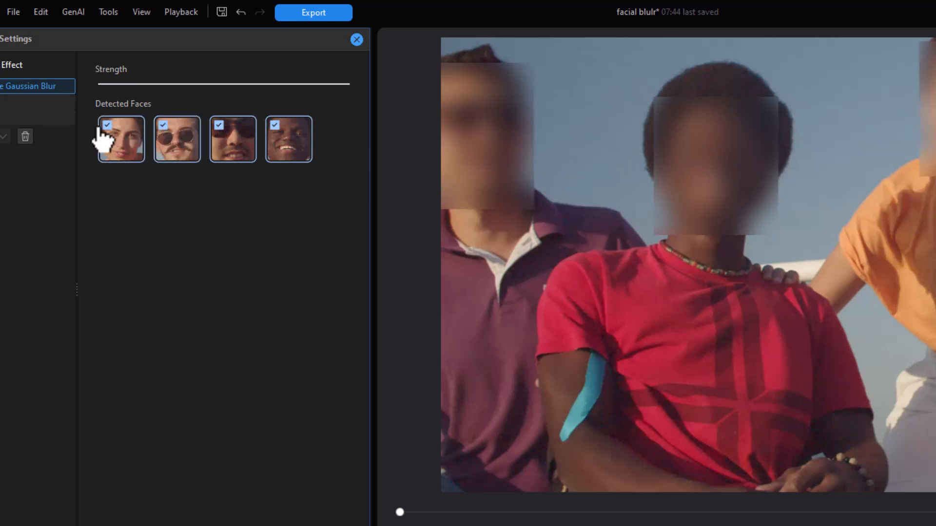
{"action": "left_click", "coordinate": [223, 131]}
{"action": "left_click", "coordinate": [283, 136]}
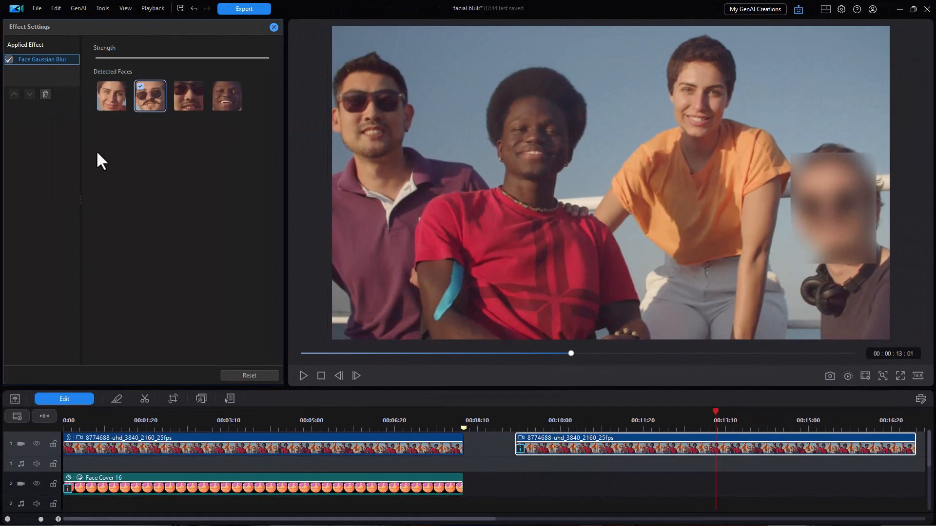
Delete the Face Gaussian Blur effect and apply the Face Mosaic effect to the second clip instead.
{"action": "left_click", "coordinate": [45, 94]}
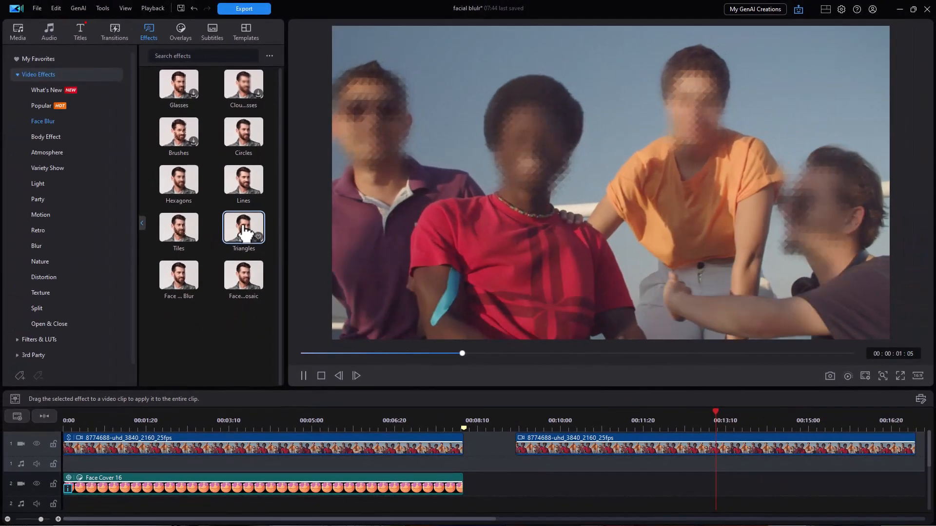
{"action": "left_click_drag", "start_coordinate": [244, 233], "coordinate": [548, 451]}
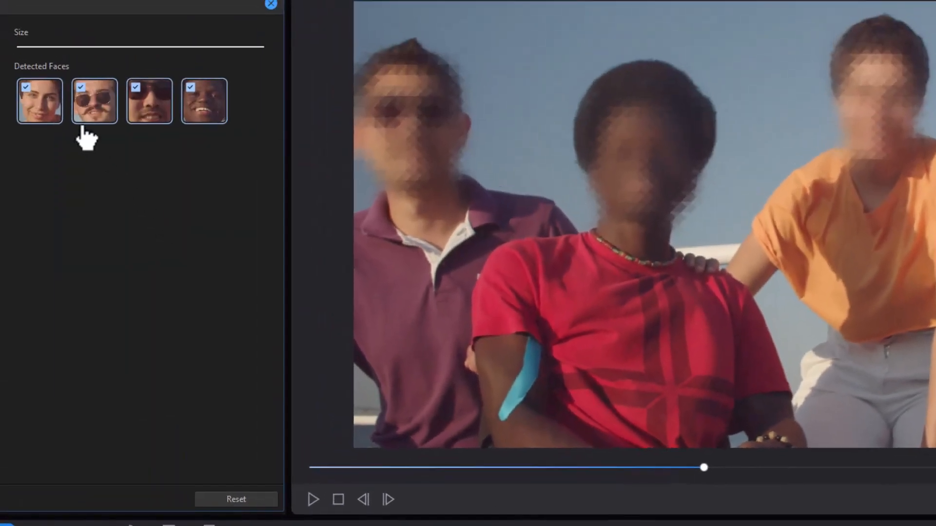
Limit the mosaic to the bearded man wearing sunglasses, then play and pause the preview.
{"action": "left_click", "coordinate": [27, 90]}
{"action": "left_click", "coordinate": [139, 95]}
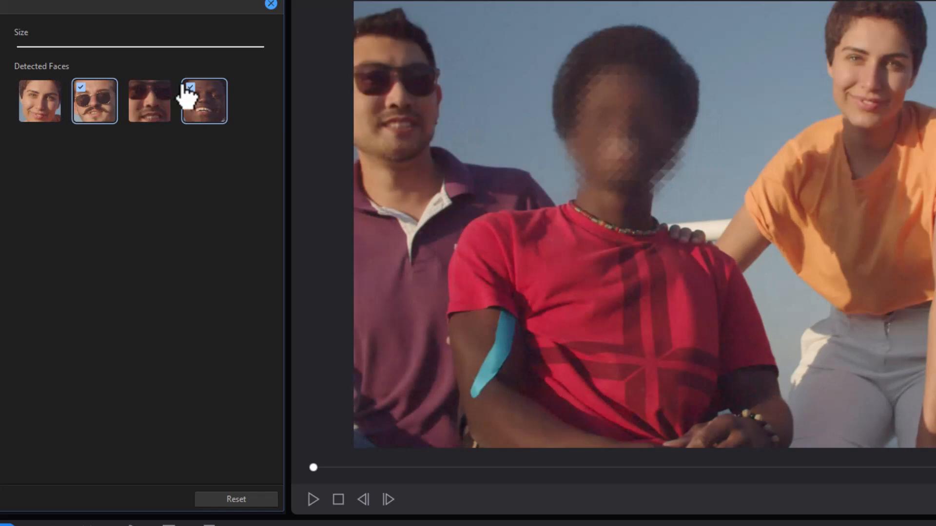
{"action": "left_click", "coordinate": [187, 95]}
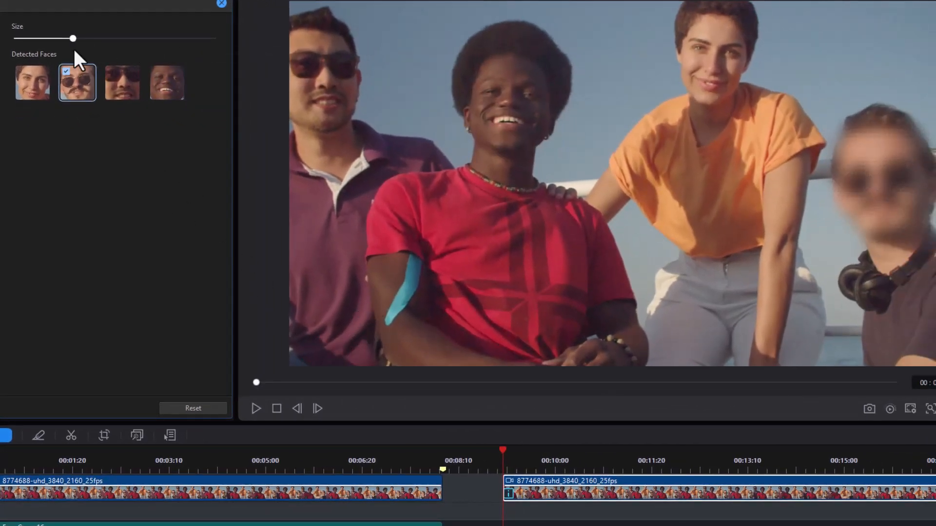
{"action": "left_click", "coordinate": [256, 409]}
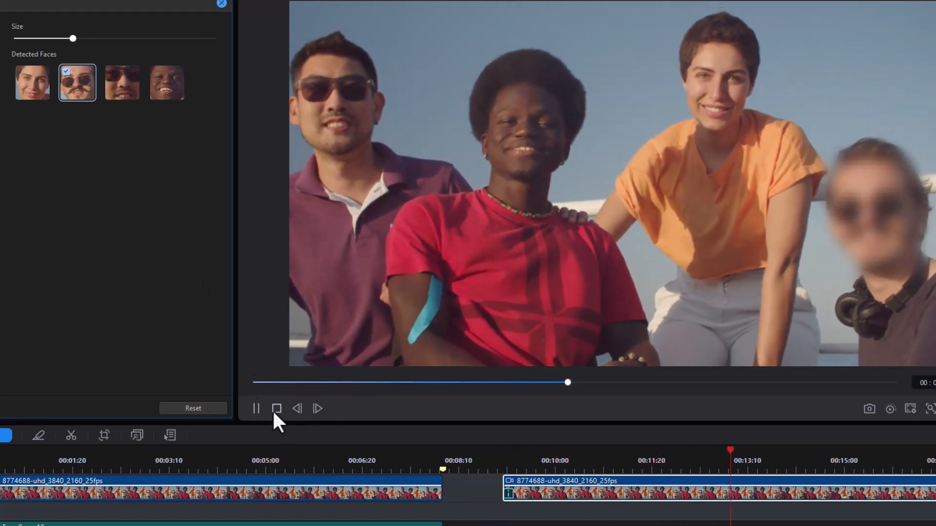
{"action": "left_click", "coordinate": [256, 408]}
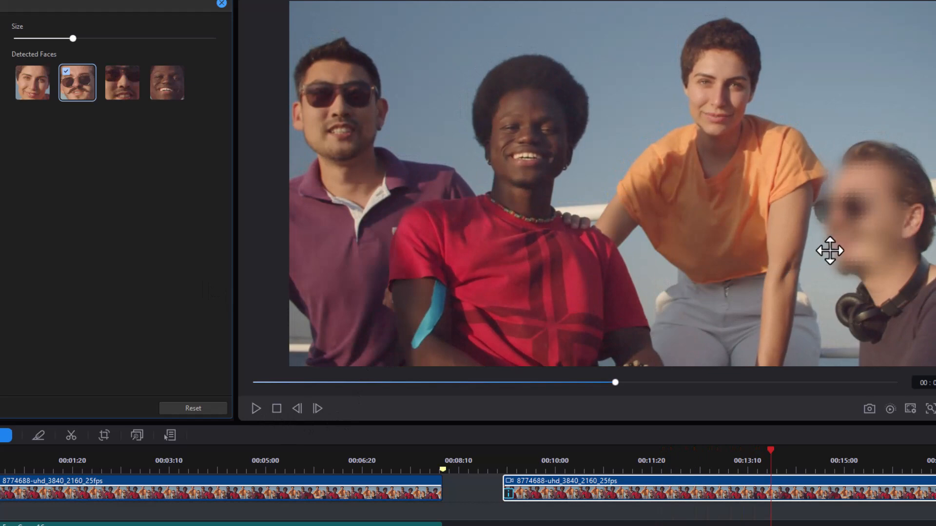